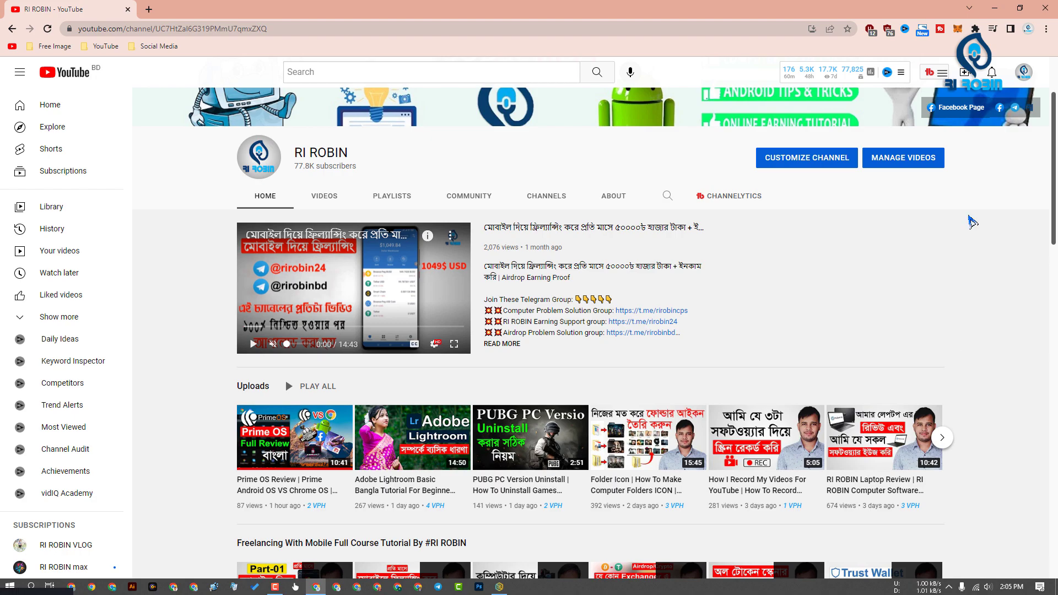
# Close the browser window and open the SOFTWARE (D:) drive from This PC in File Explorer.
pyautogui.click(1045, 8)
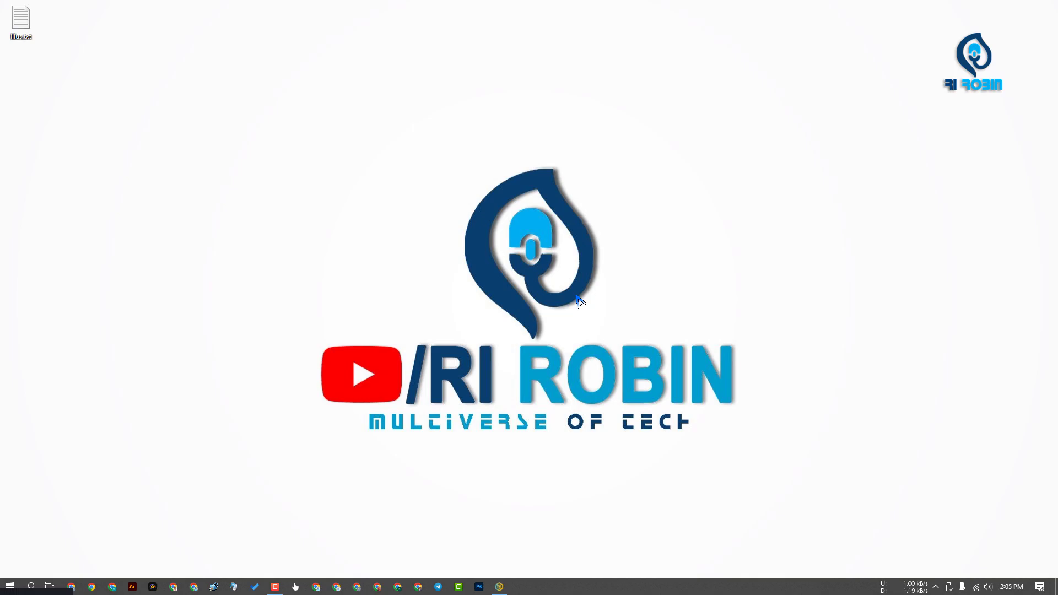
pyautogui.click(452, 10)
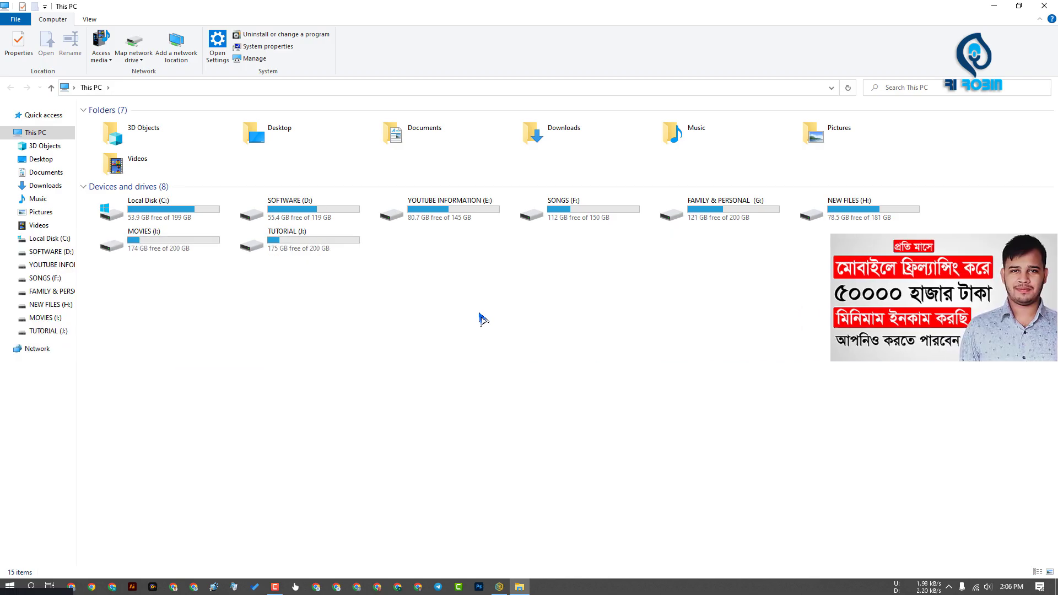
pyautogui.doubleClick(318, 224)
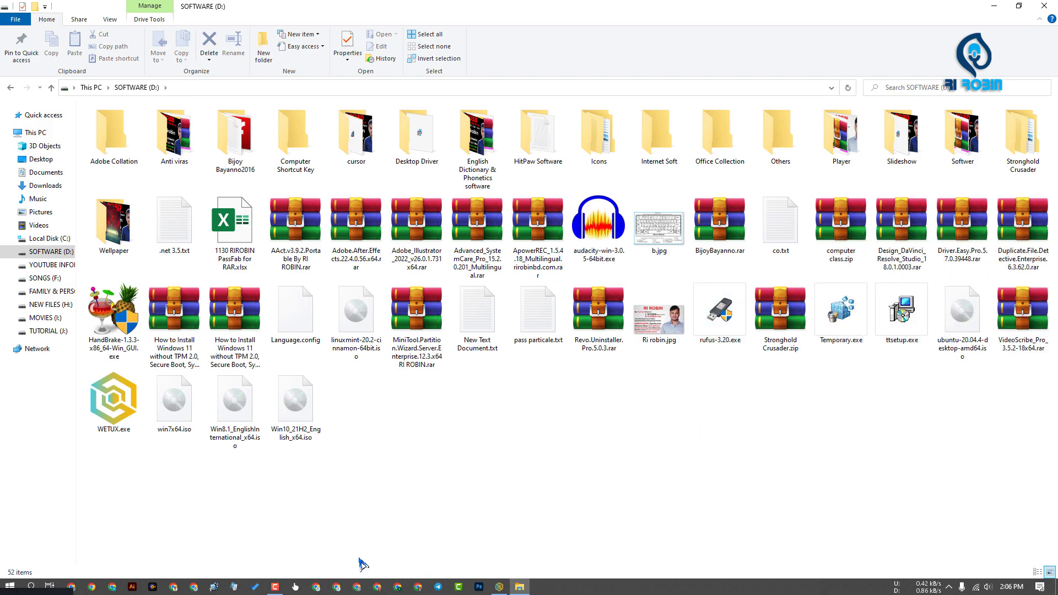
# Switch to Chrome, search the web for rufus and open the Download section of the Rufus website.
pyautogui.click(316, 587)
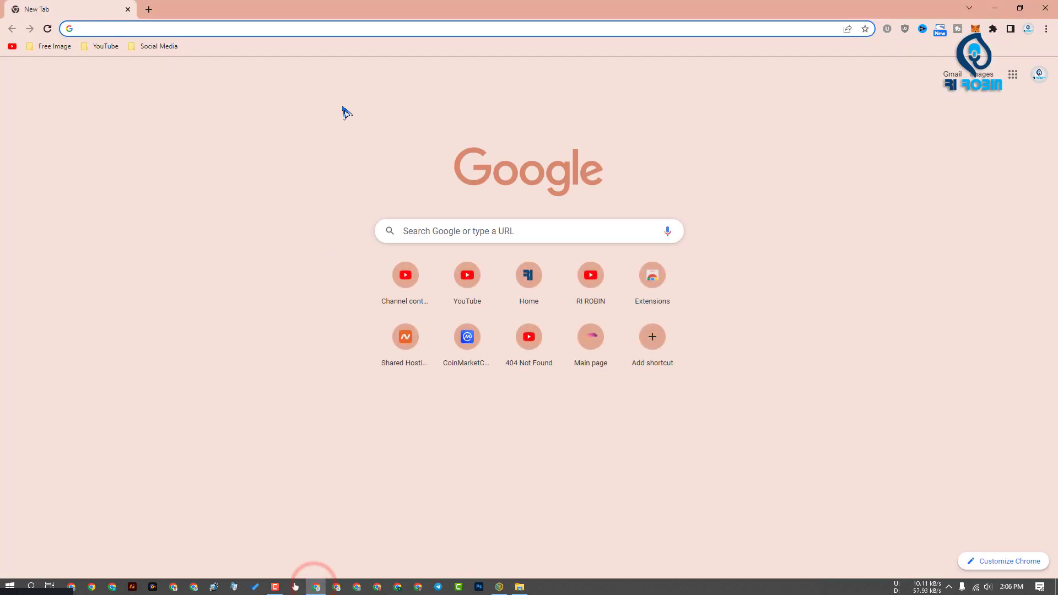
pyautogui.write('rufus')
pyautogui.press('Return')
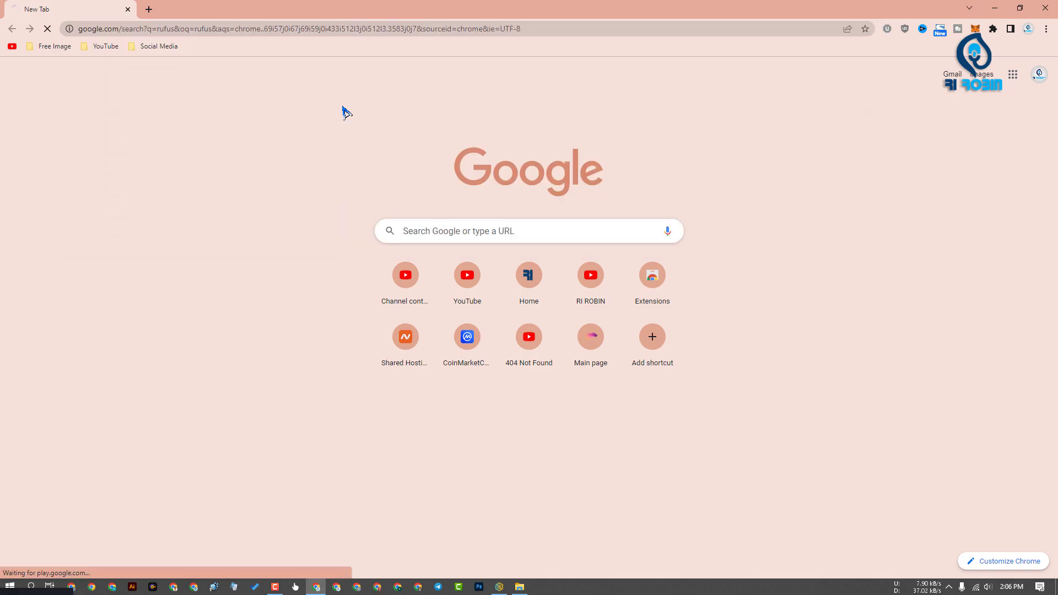
pyautogui.click(177, 179)
pyautogui.scroll(-15, 551, 220)
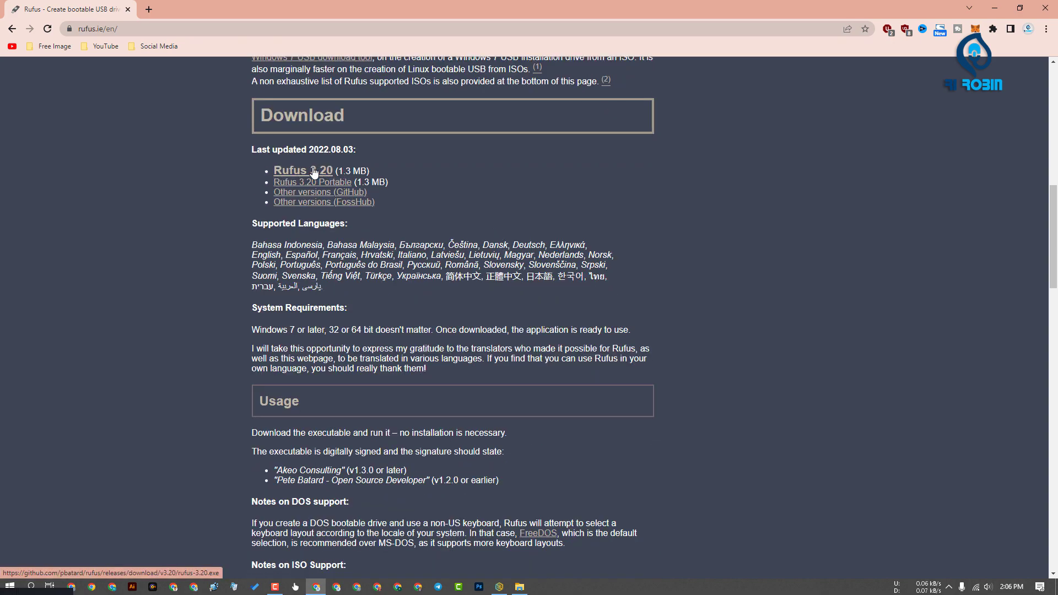
# Download and launch Rufus 3.20, and return File Explorer to the This PC view behind it.
pyautogui.click(312, 175)
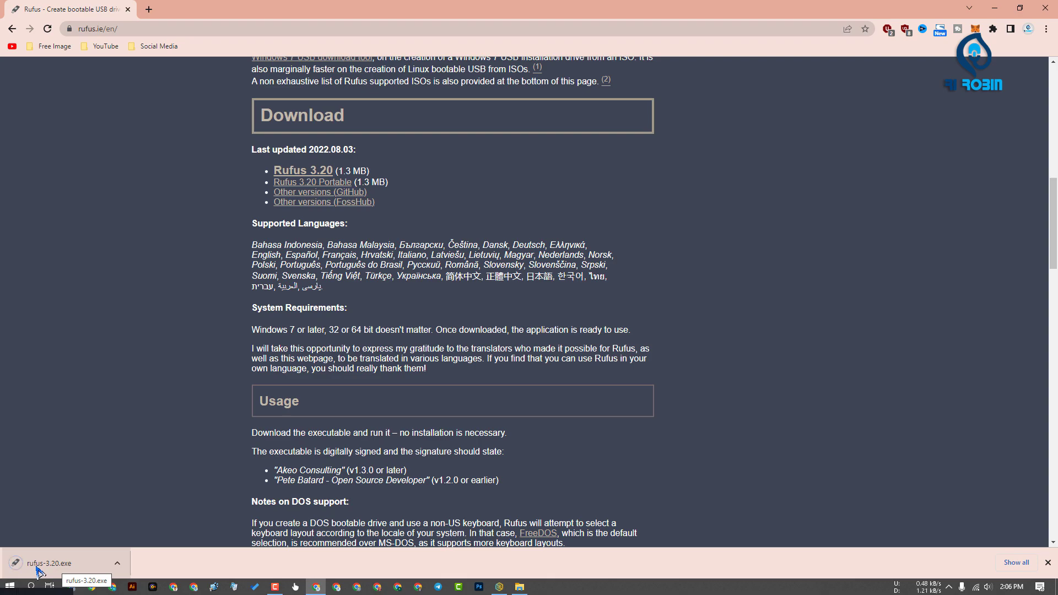
pyautogui.click(37, 569)
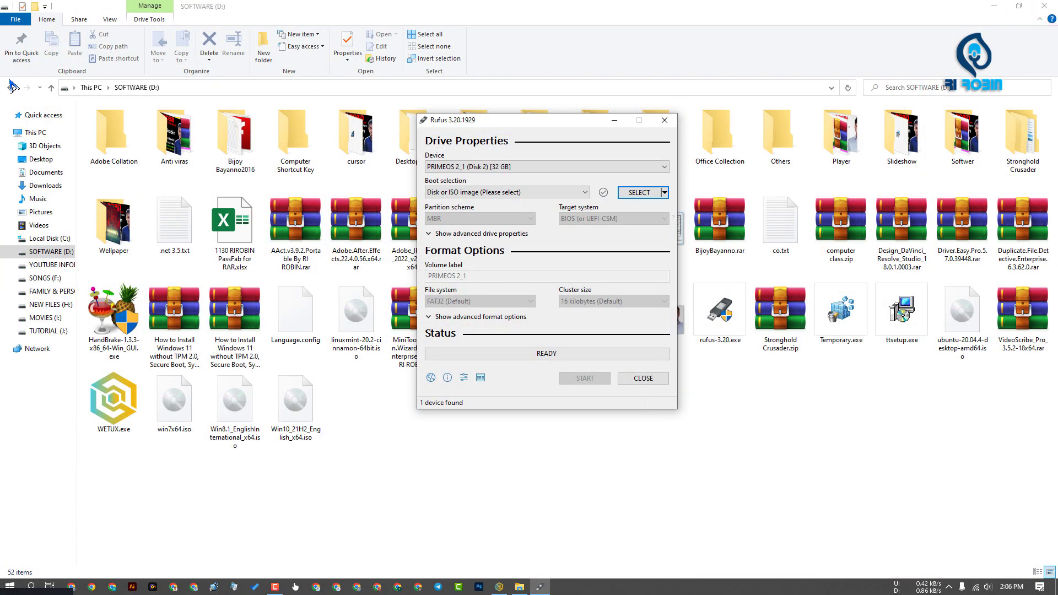
pyautogui.click(11, 87)
pyautogui.click(539, 587)
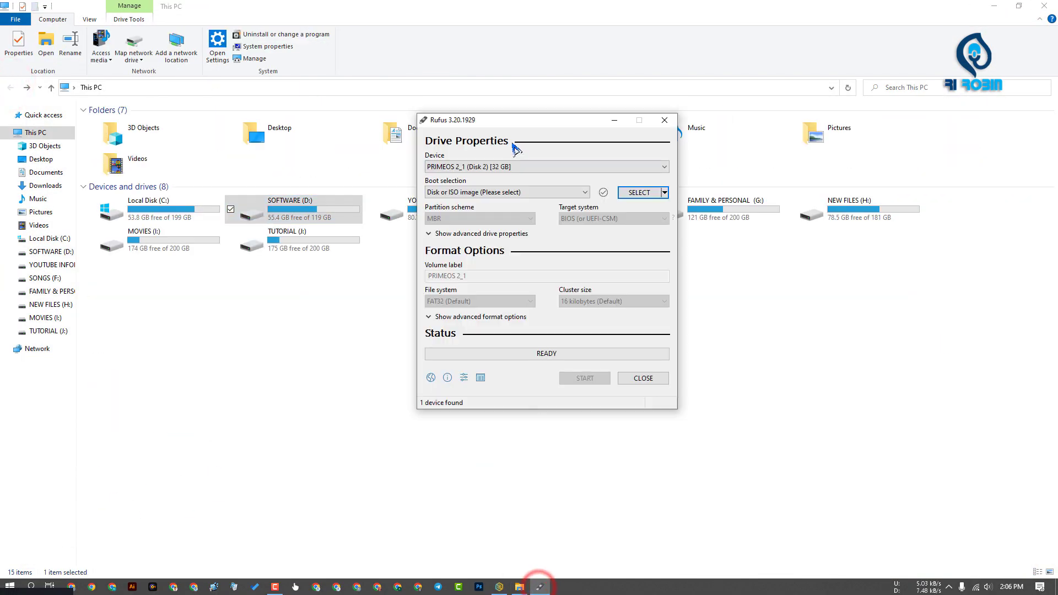
pyautogui.moveTo(503, 120); pyautogui.dragTo(503, 206)
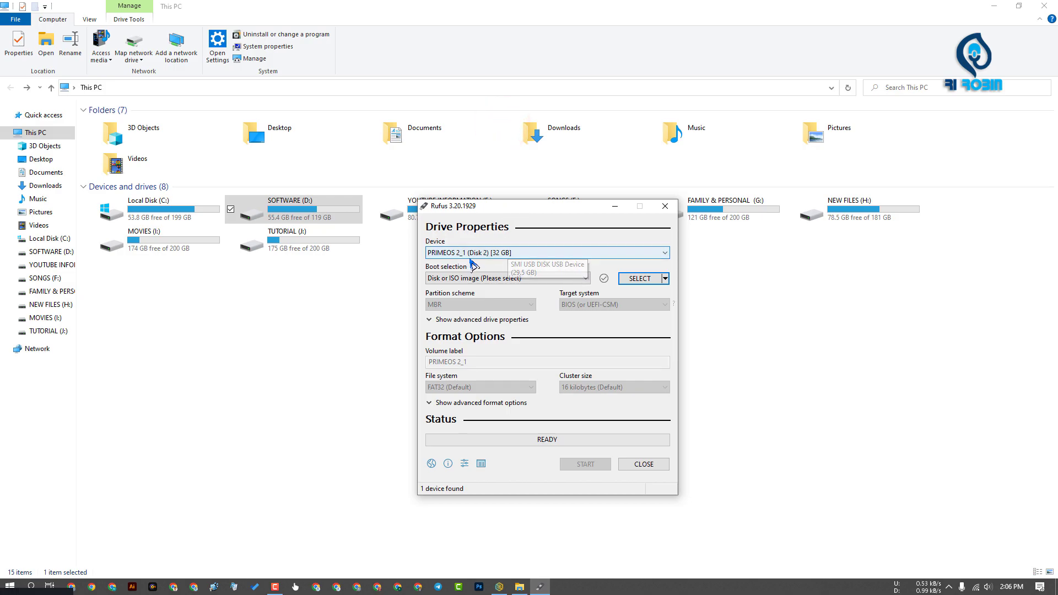
# Check that the 32 GB PRIMEOS 2_1 USB drive is the selected device and set the boot selection to Non bootable.
pyautogui.click(516, 253)
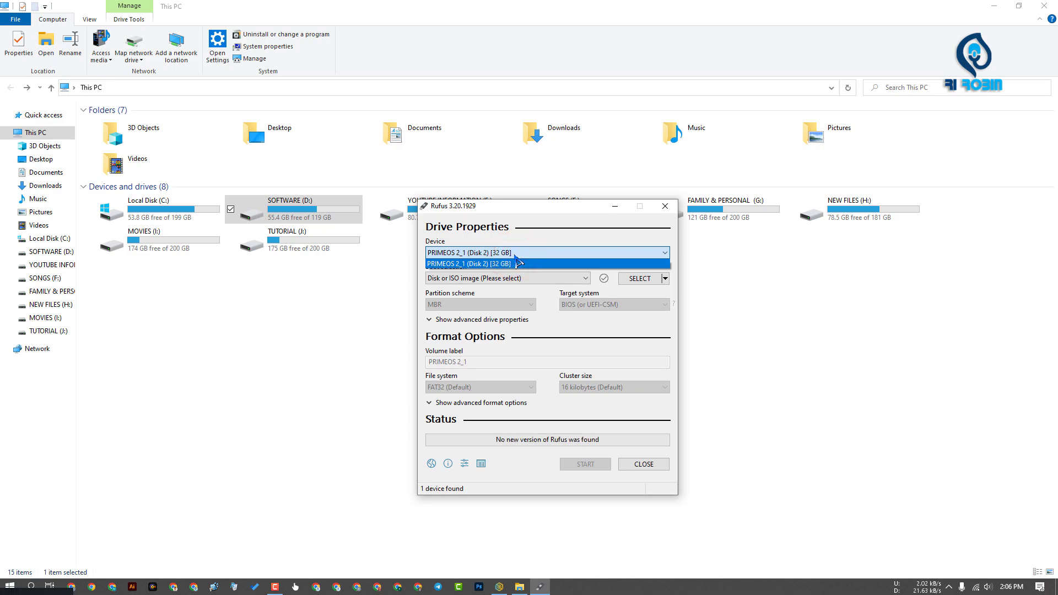
pyautogui.click(487, 206)
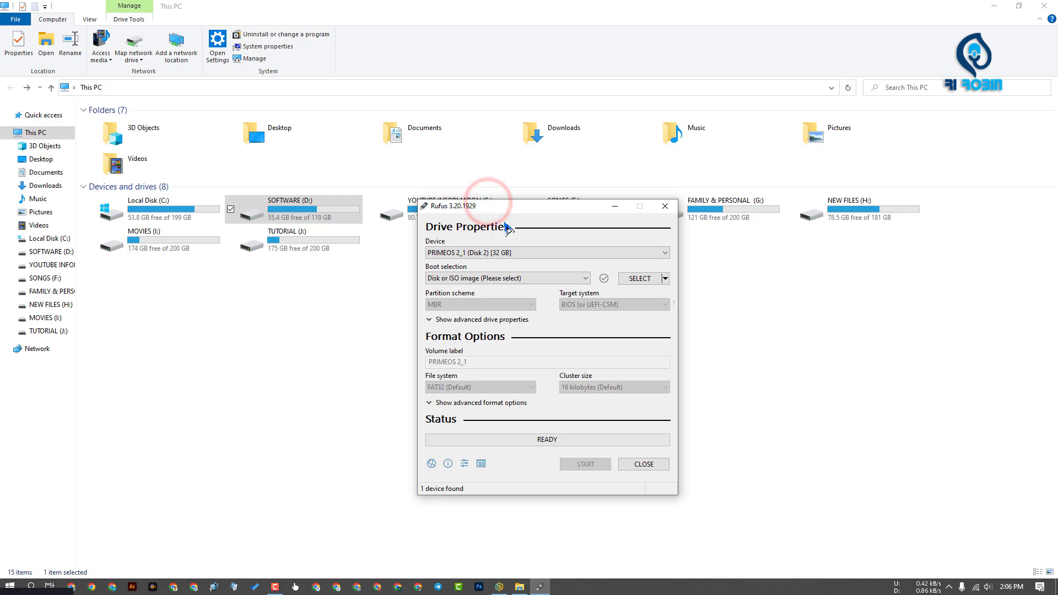
pyautogui.moveTo(515, 213); pyautogui.dragTo(612, 193)
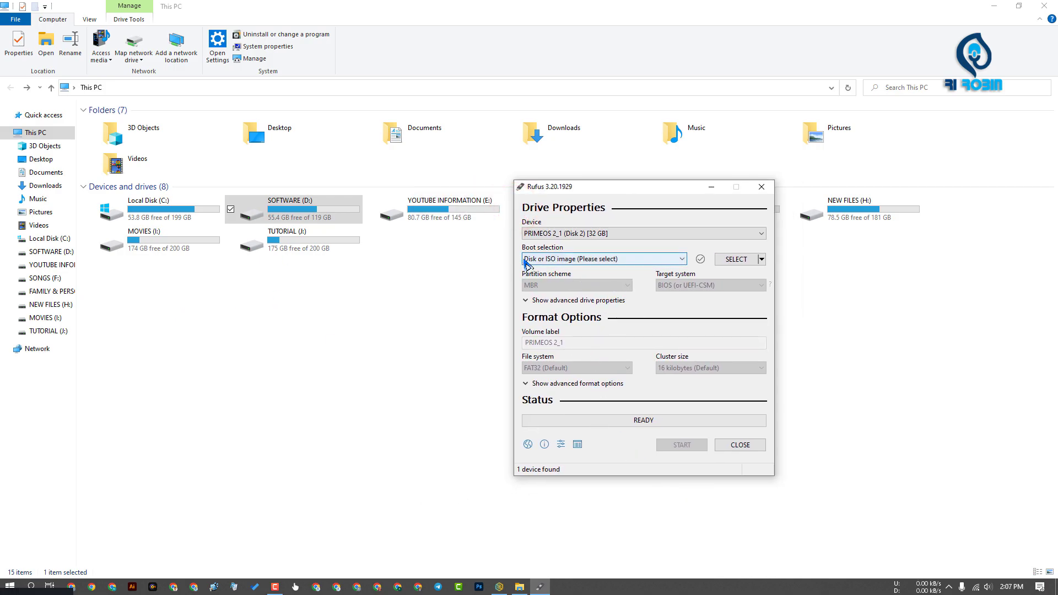
pyautogui.click(553, 258)
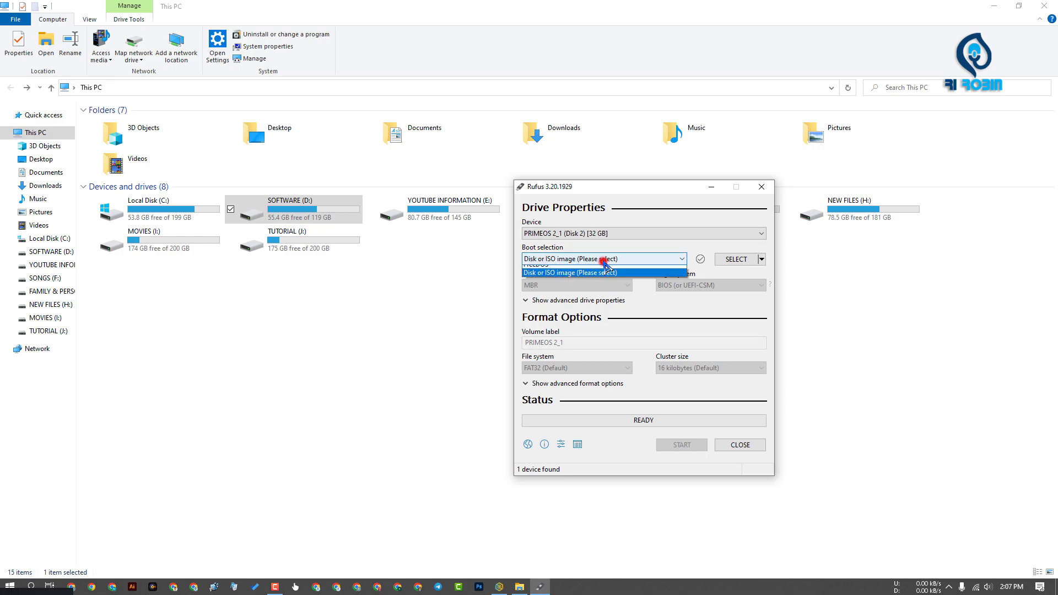
pyautogui.click(577, 270)
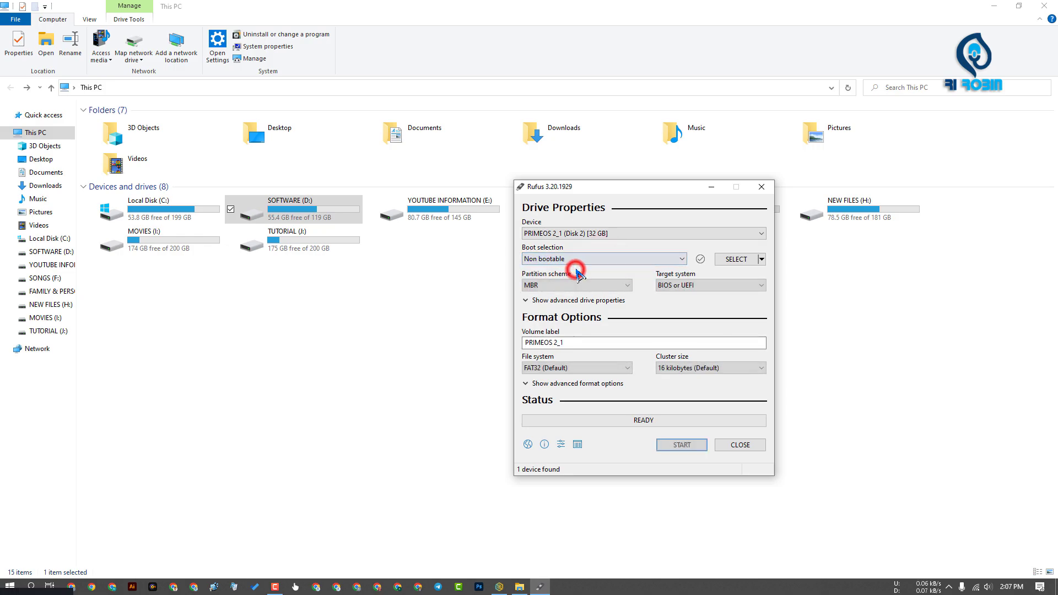
# Start formatting the USB drive in Rufus, confirm erasing its data, and close Rufus once it finishes.
pyautogui.click(683, 445)
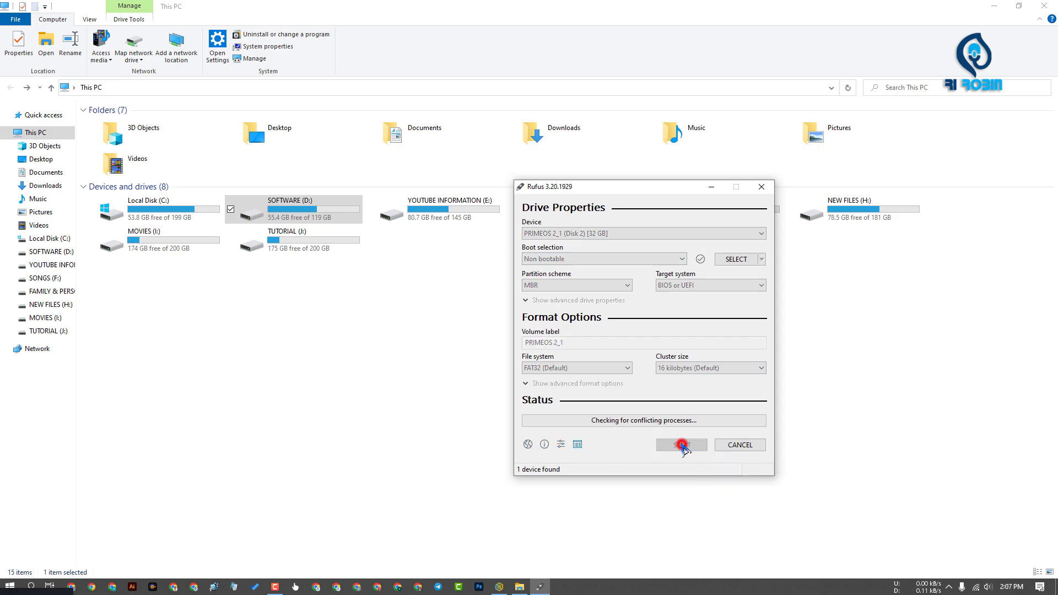
pyautogui.click(568, 336)
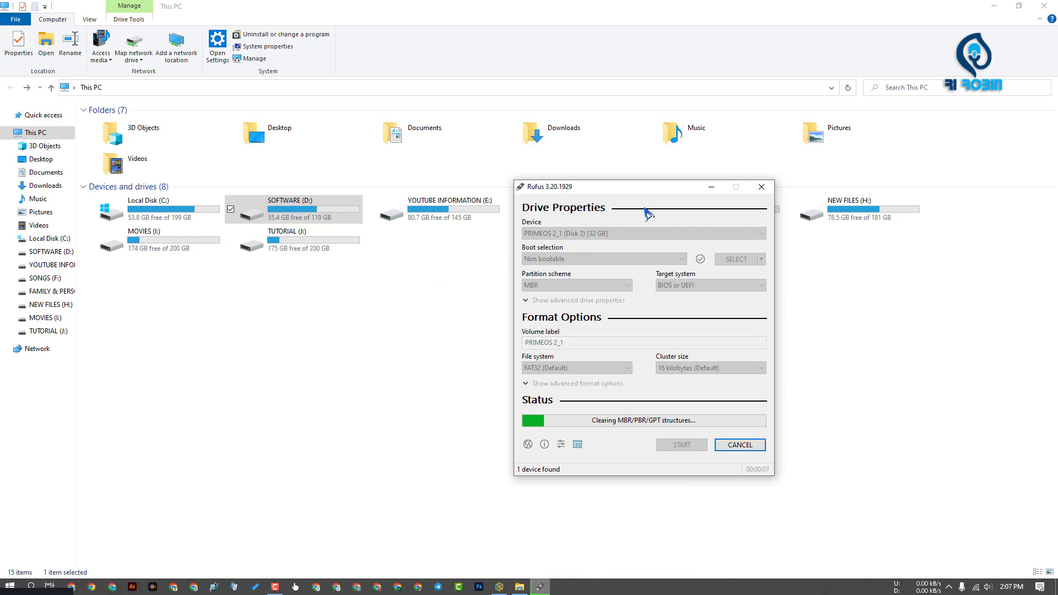
pyautogui.moveTo(640, 191); pyautogui.dragTo(776, 177)
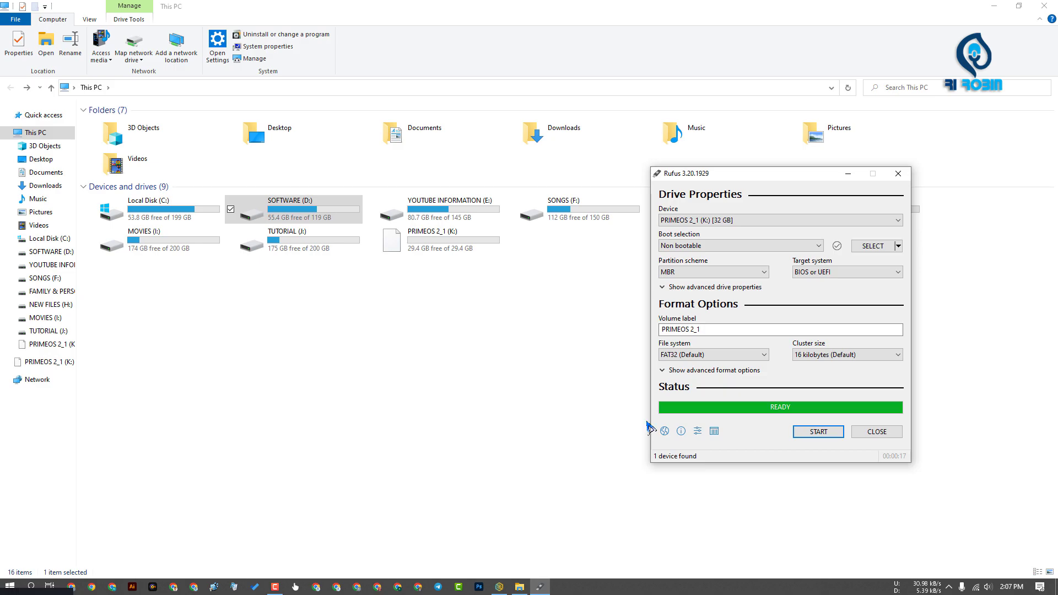
pyautogui.click(877, 431)
# Quick-format the PRIMEOS 2_1 (K:) drive from This PC as FAT32 with a 16 kilobyte allocation unit size.
pyautogui.rightClick(542, 320)
pyautogui.click(585, 362)
pyautogui.doubleClick(422, 242)
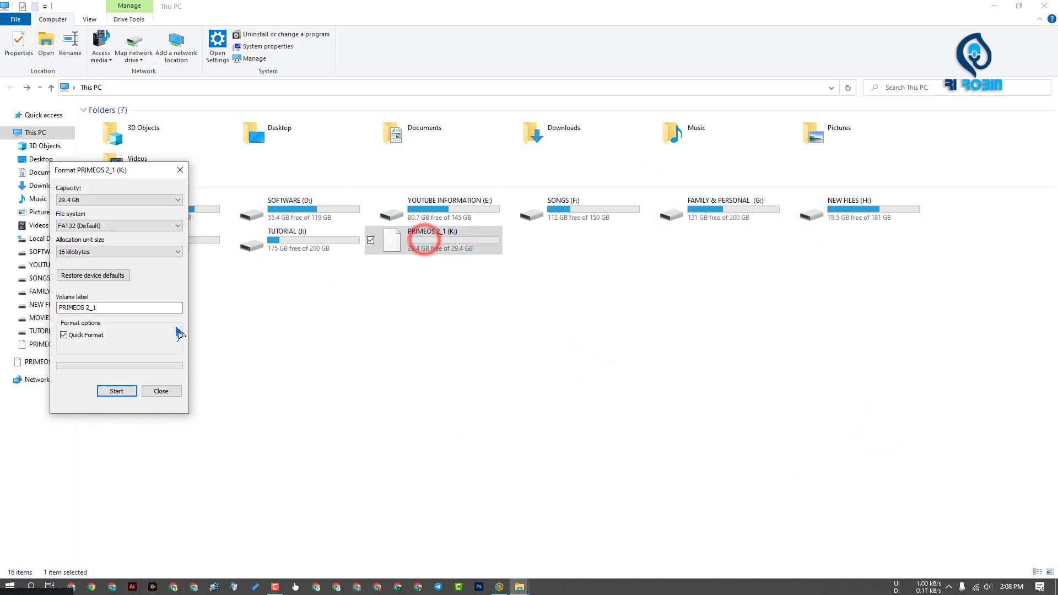
pyautogui.click(125, 392)
pyautogui.click(548, 296)
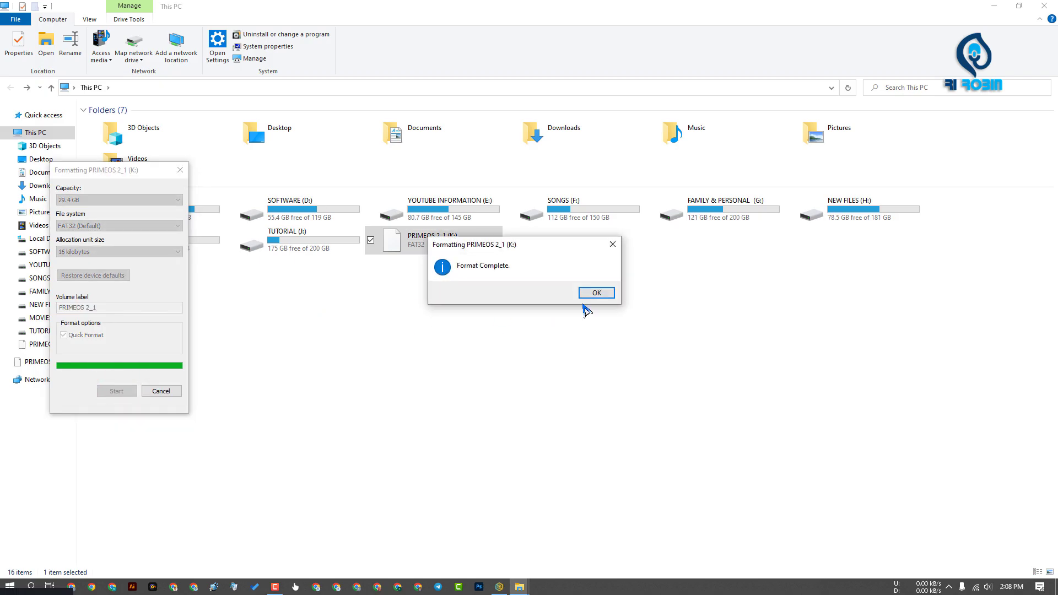
pyautogui.click(596, 293)
pyautogui.click(179, 170)
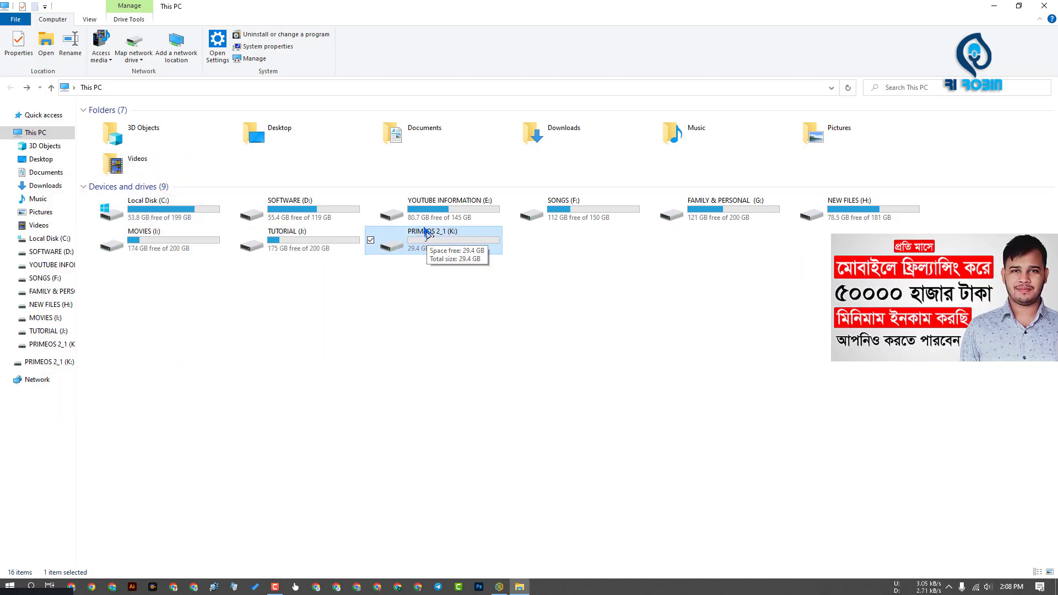
# Rename the PRIMEOS 2_1 (K:) drive as RI ROBIN and refresh the This PC view.
pyautogui.click(433, 234)
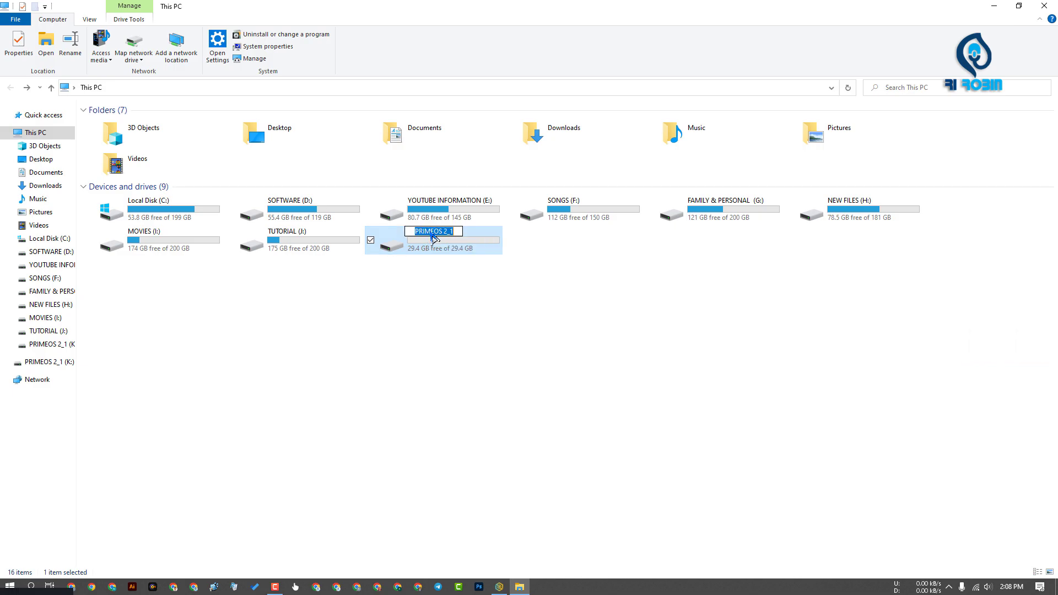
pyautogui.write('RI ROBIN')
pyautogui.click(562, 307)
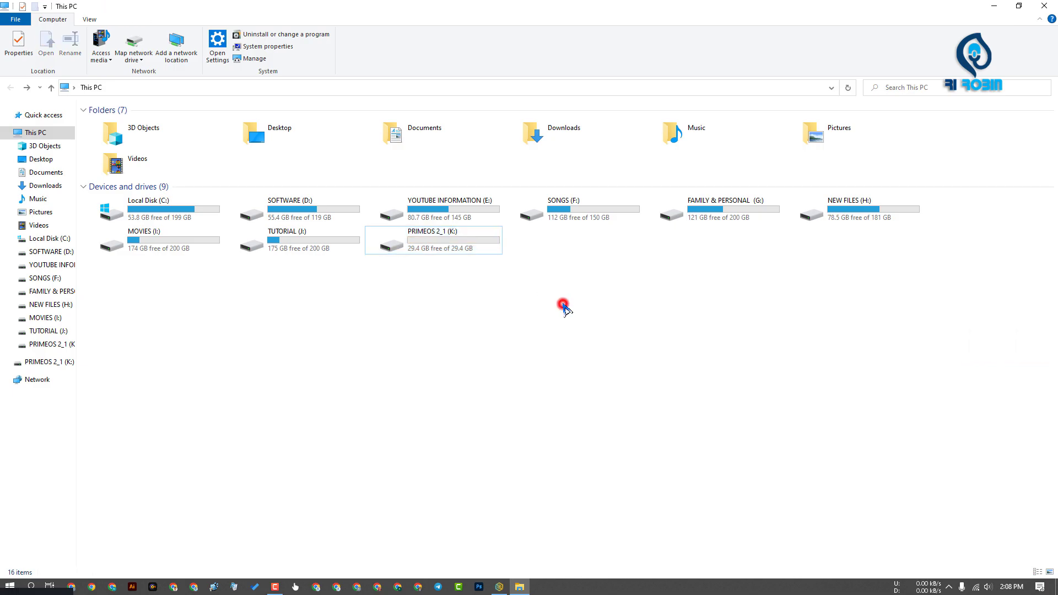
pyautogui.rightClick(562, 307)
pyautogui.click(558, 361)
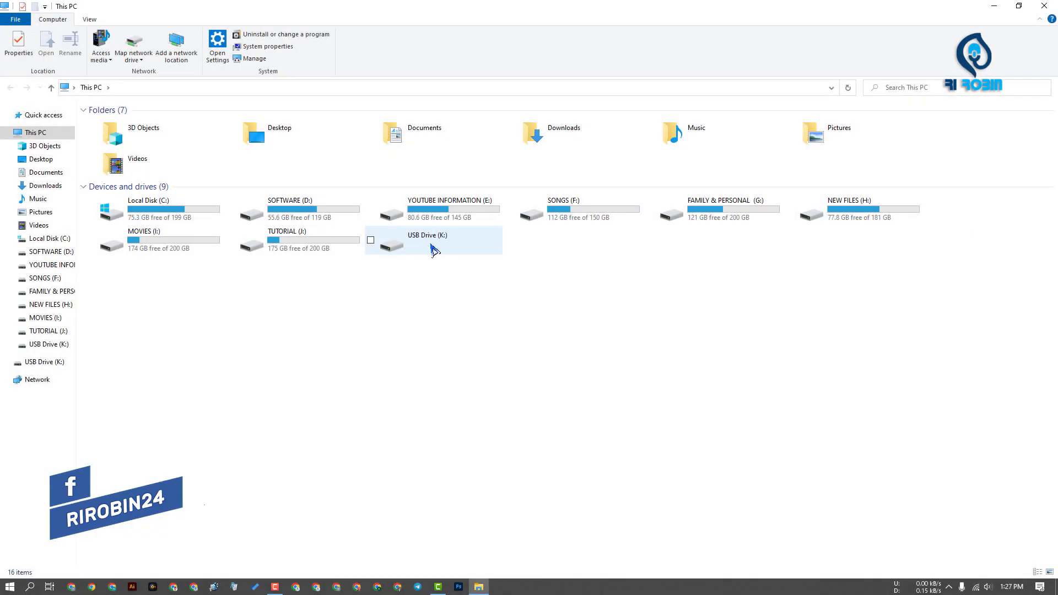
# Try to quick-format USB Drive (K:) with the default FAT file system and default allocation size.
pyautogui.click(432, 249)
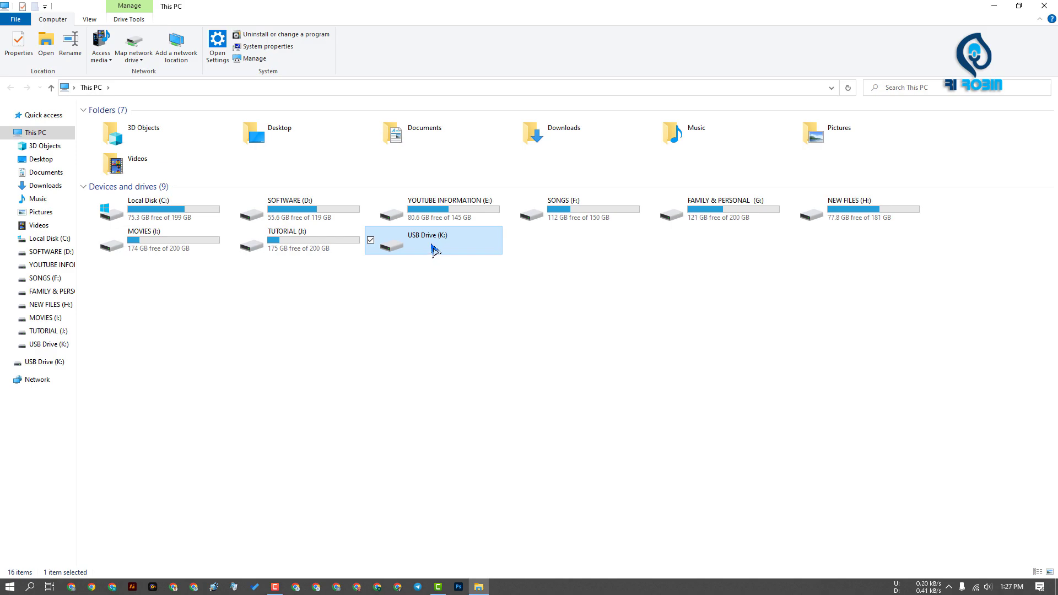
pyautogui.rightClick(432, 243)
pyautogui.click(470, 440)
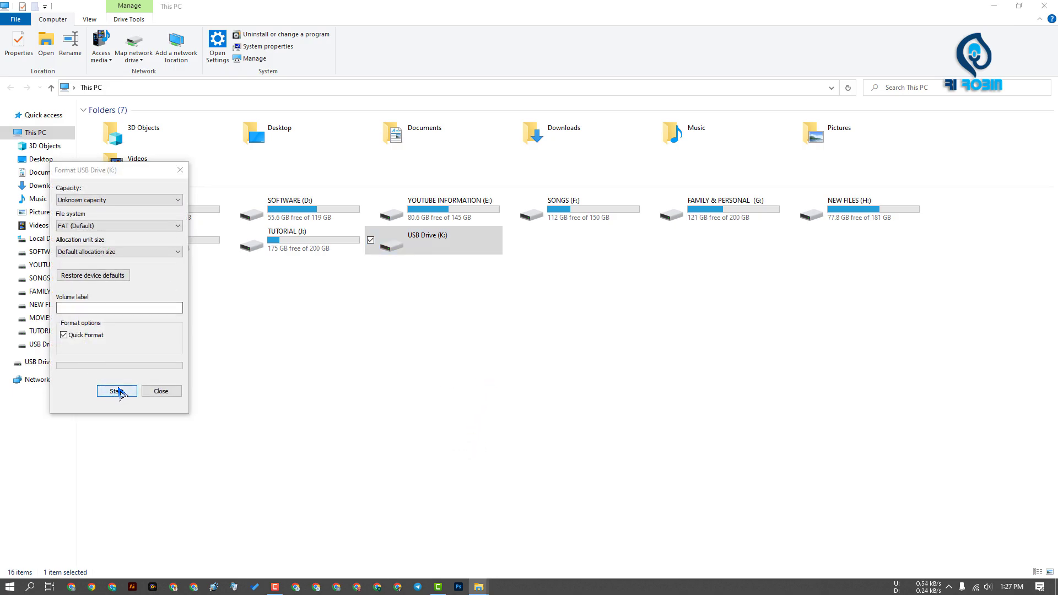
pyautogui.click(116, 391)
pyautogui.click(549, 296)
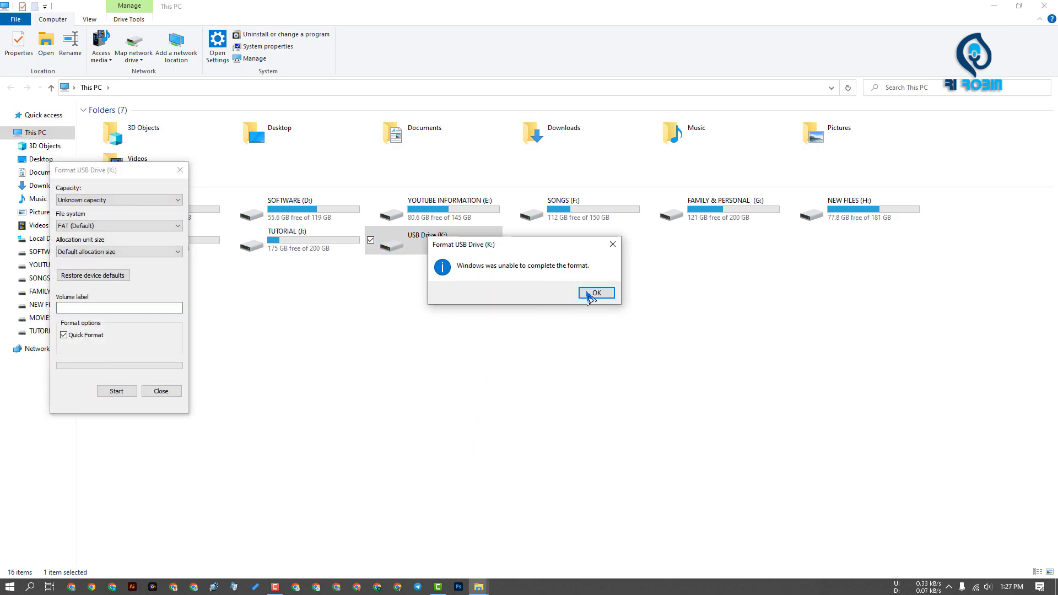
pyautogui.click(596, 294)
pyautogui.click(181, 170)
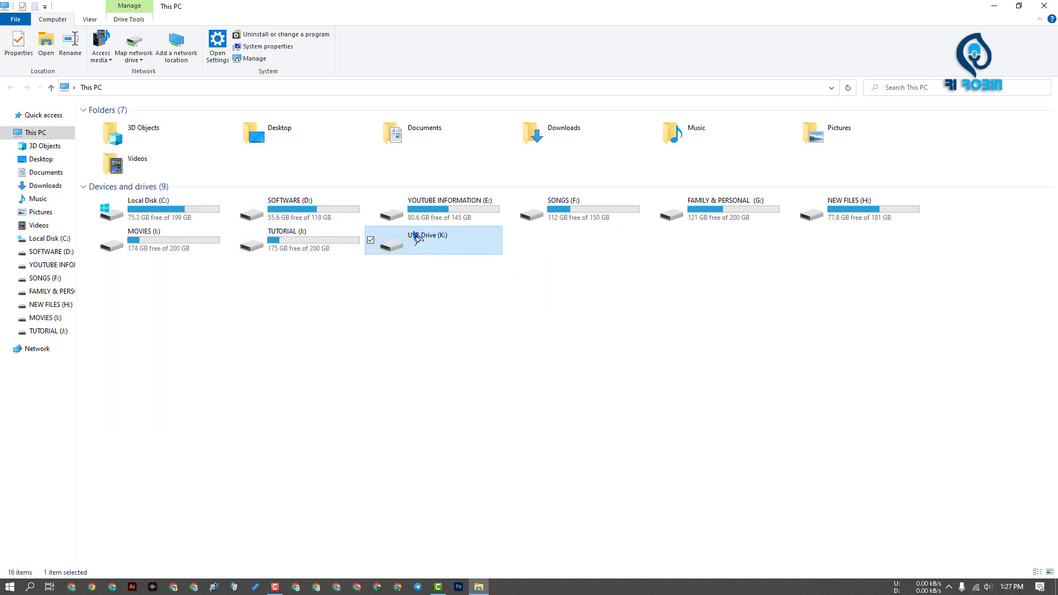
# Try to rename USB Drive (K:) as Rrobin in This PC.
pyautogui.click(429, 237)
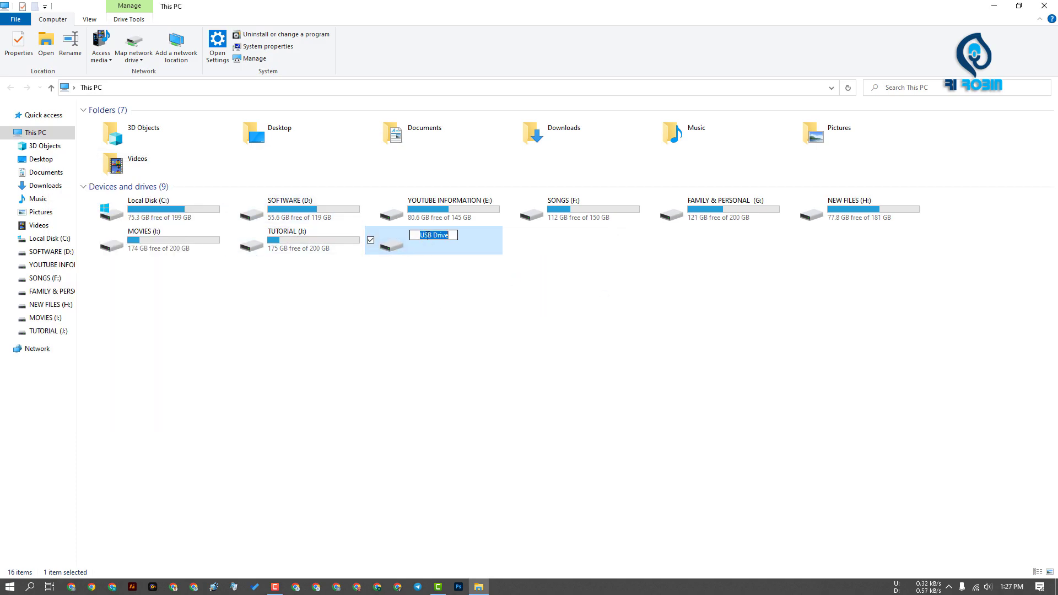
pyautogui.write('Rrobin')
pyautogui.press('Return')
pyautogui.click(621, 297)
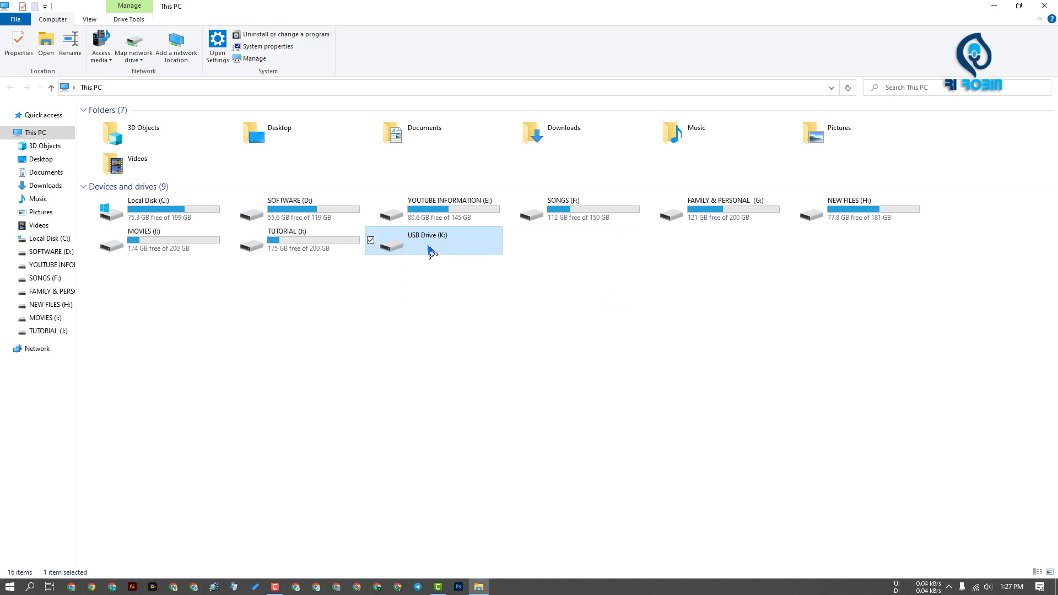
pyautogui.click(445, 284)
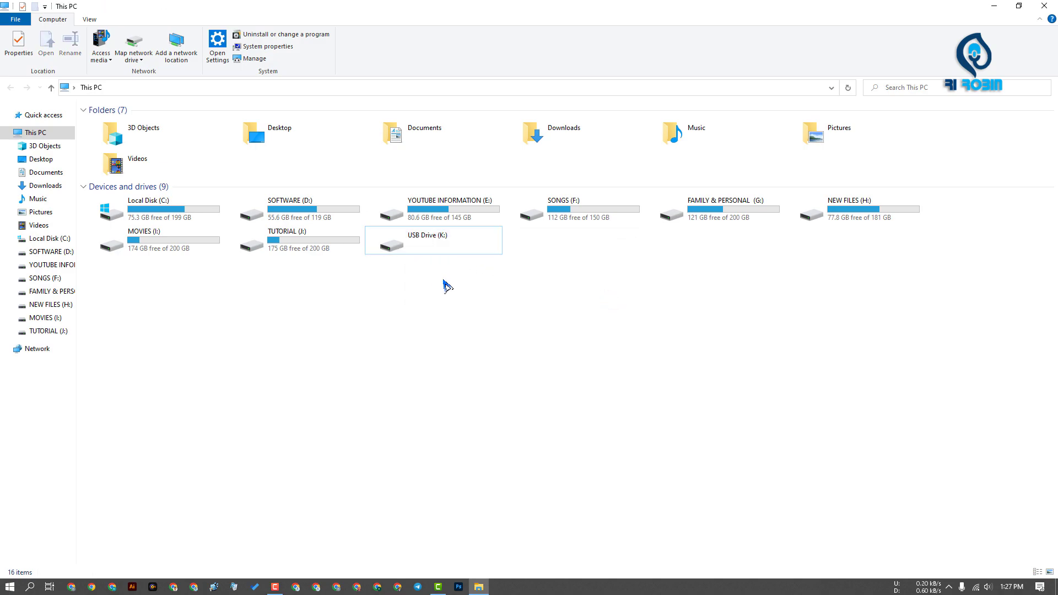
# Open Computer Management and show Disk Management in a maximized window.
pyautogui.click(9, 587)
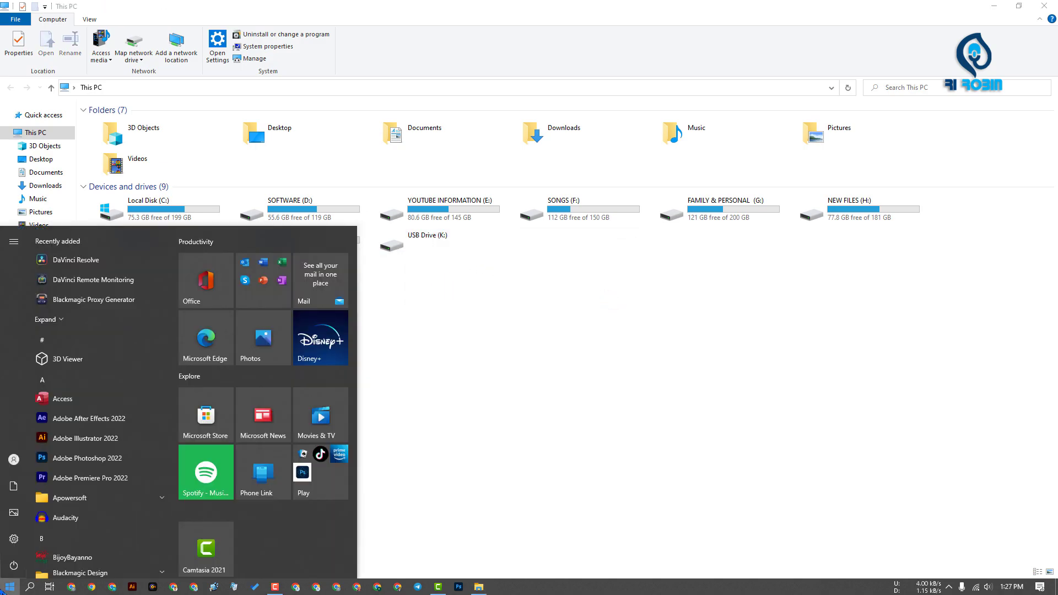
pyautogui.write('comp')
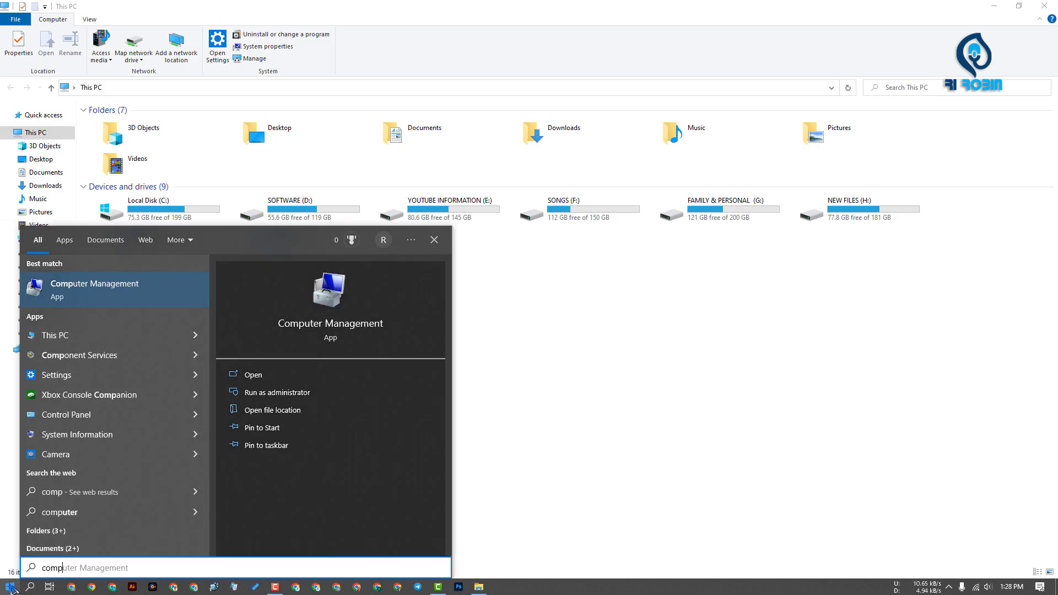
pyautogui.click(252, 374)
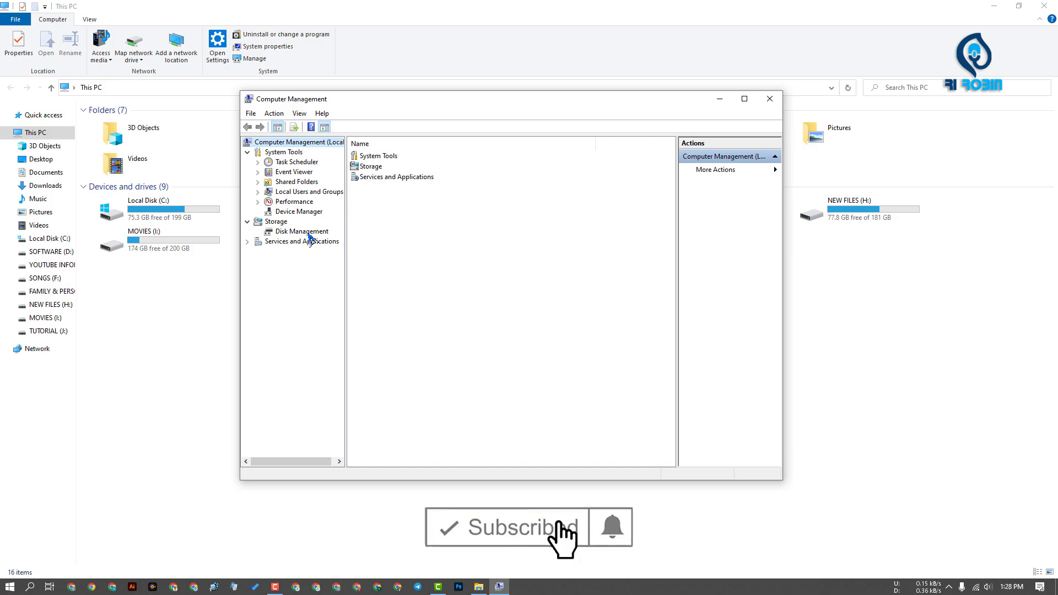
pyautogui.click(309, 234)
pyautogui.doubleClick(311, 99)
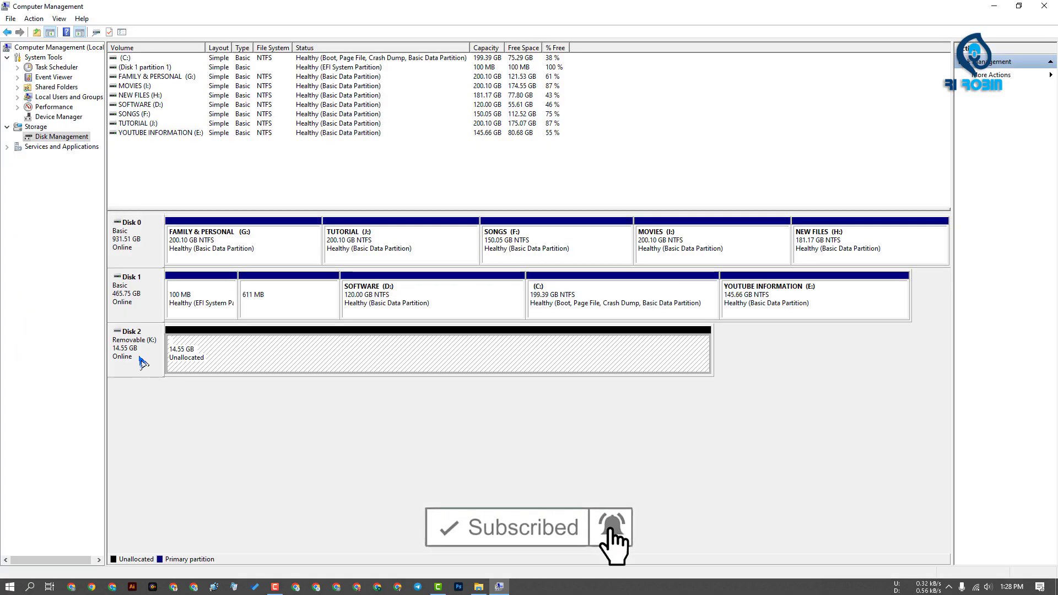
# Create a simple volume in Disk 2's unallocated space with the full 14898 MB, drive letter M and default NTFS formatting.
pyautogui.rightClick(267, 351)
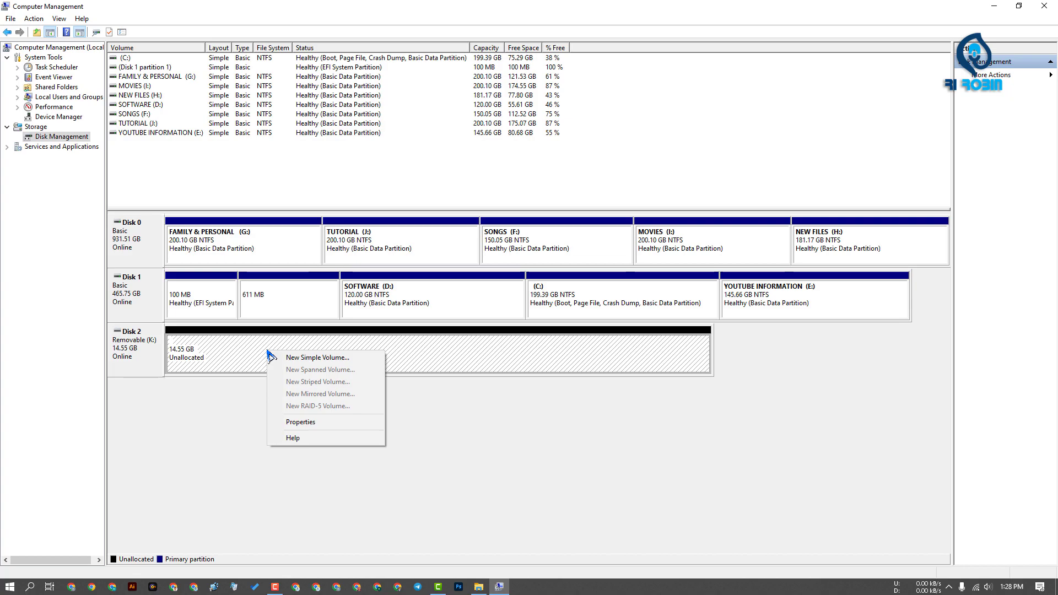
pyautogui.click(320, 358)
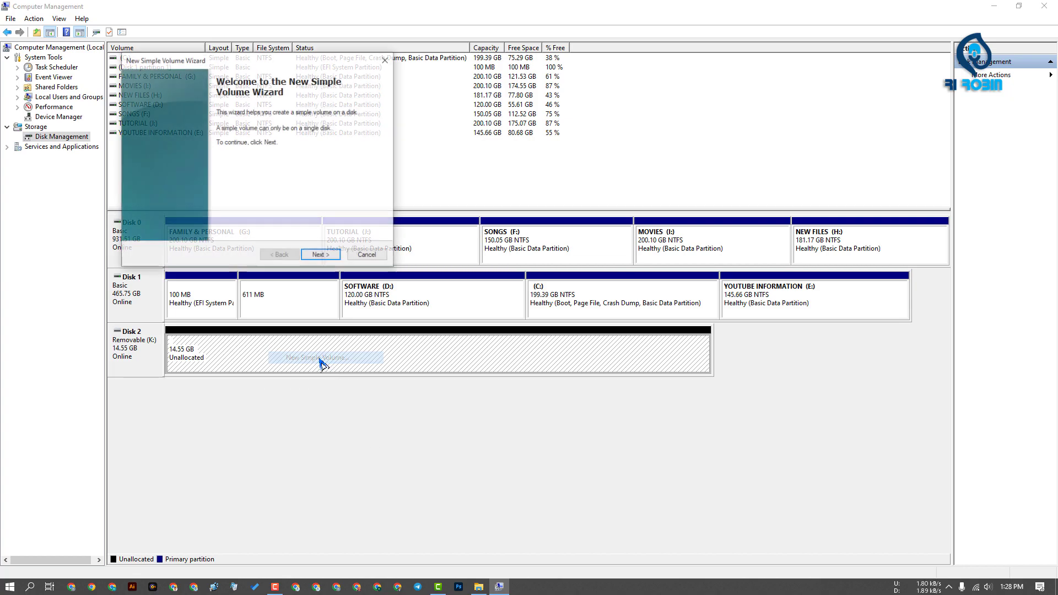
pyautogui.click(321, 255)
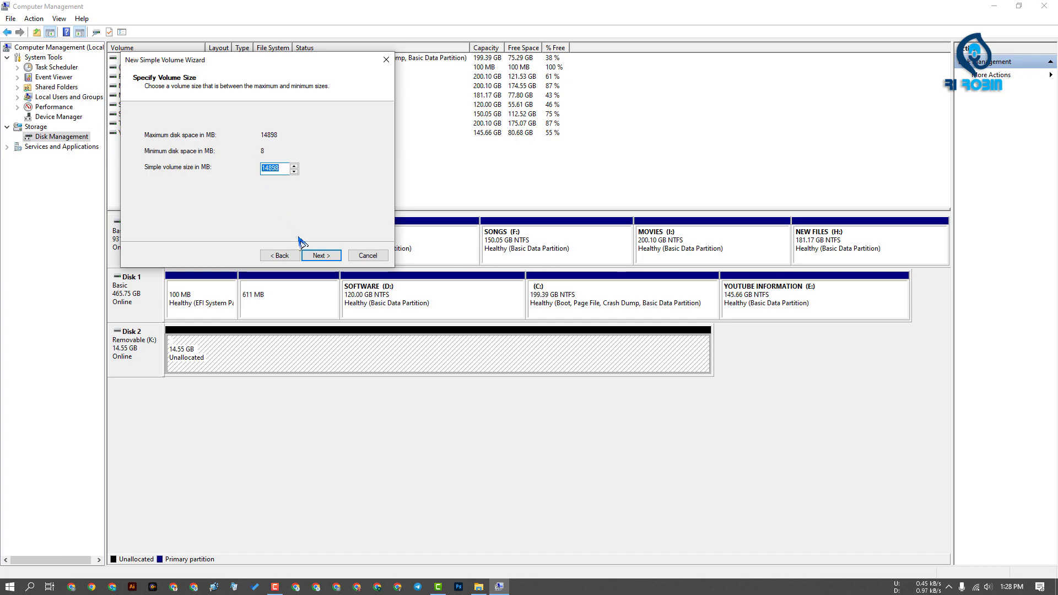
pyautogui.click(325, 257)
pyautogui.click(306, 137)
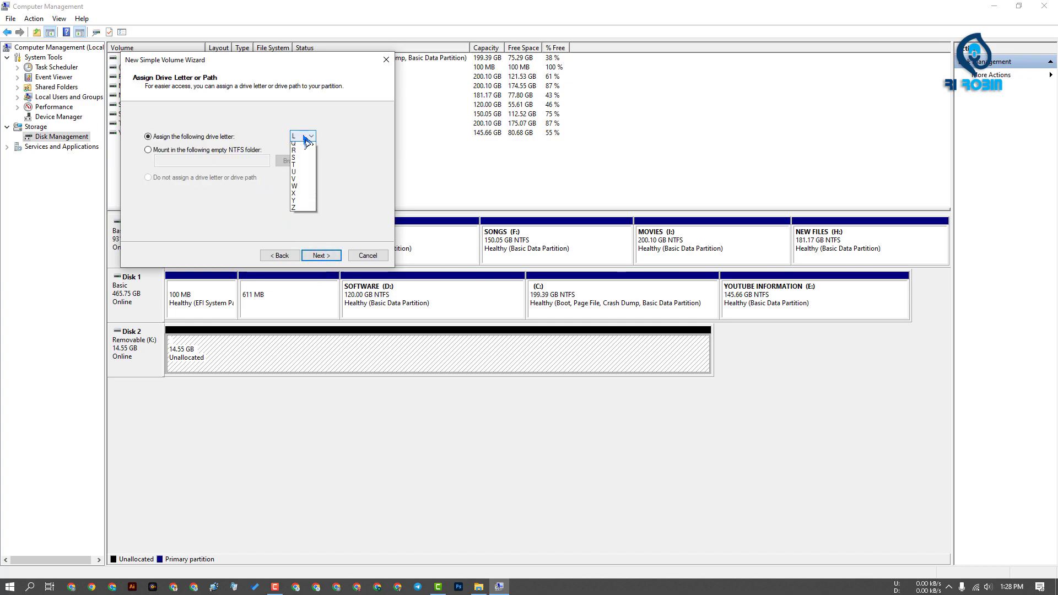
pyautogui.click(302, 161)
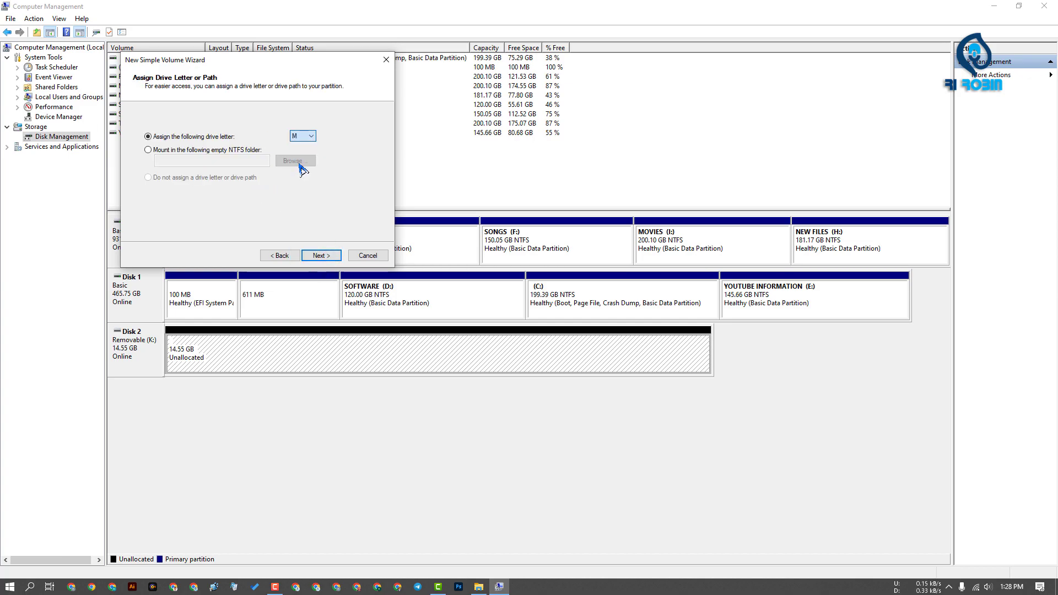
pyautogui.click(322, 256)
pyautogui.click(322, 256)
pyautogui.click(322, 256)
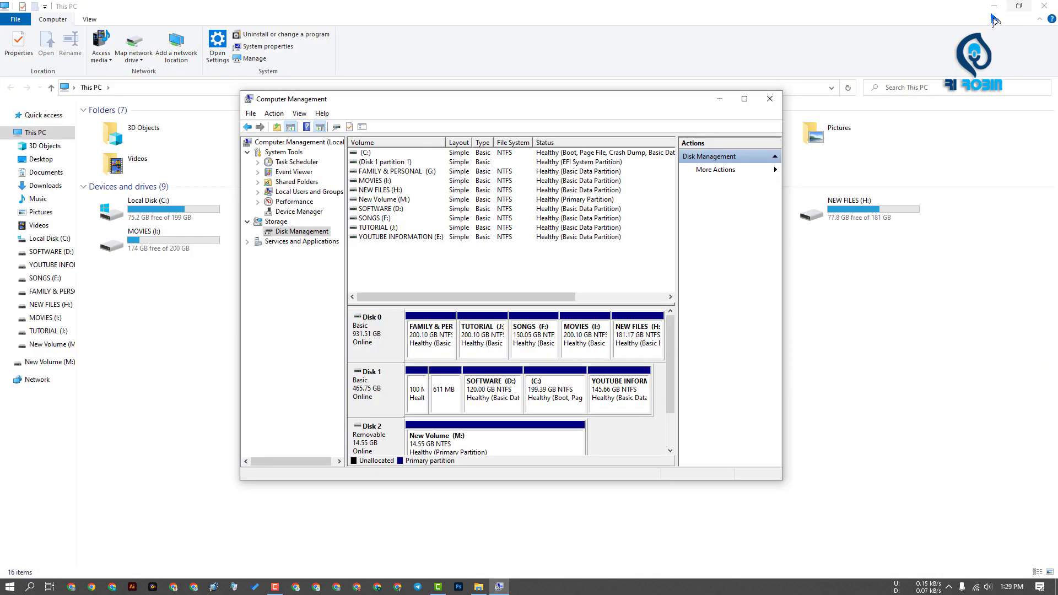
# Check Disk 2's new volume in a maximized Disk Management view and close Computer Management.
pyautogui.click(1018, 6)
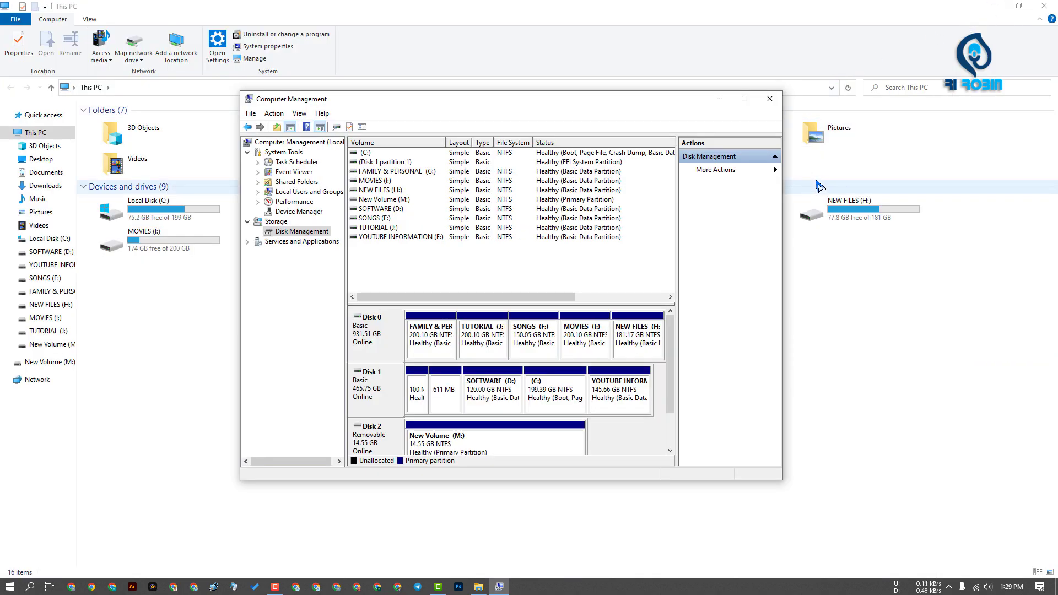
pyautogui.click(744, 99)
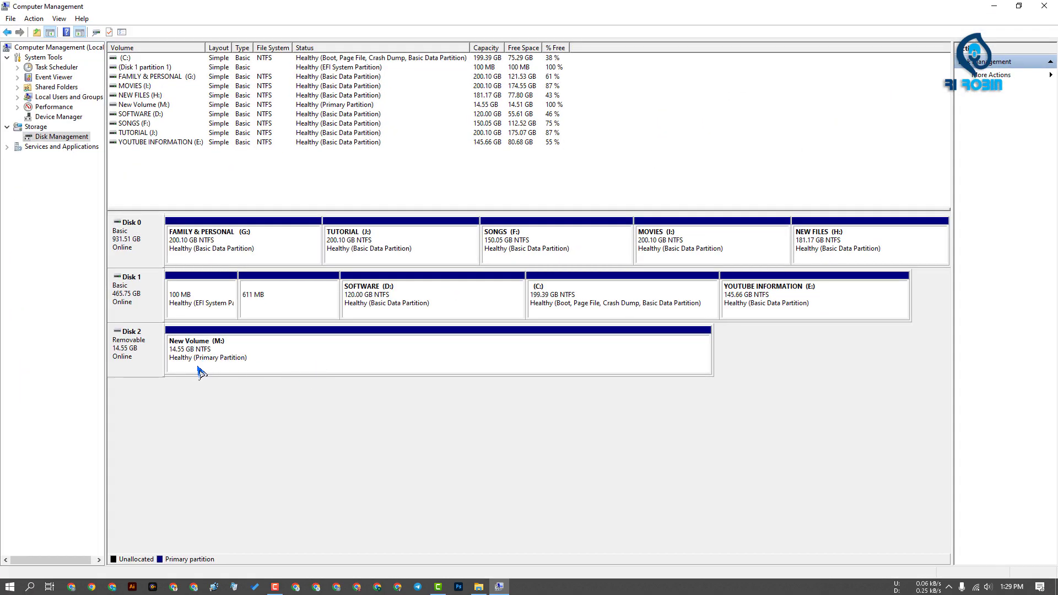
pyautogui.click(1044, 5)
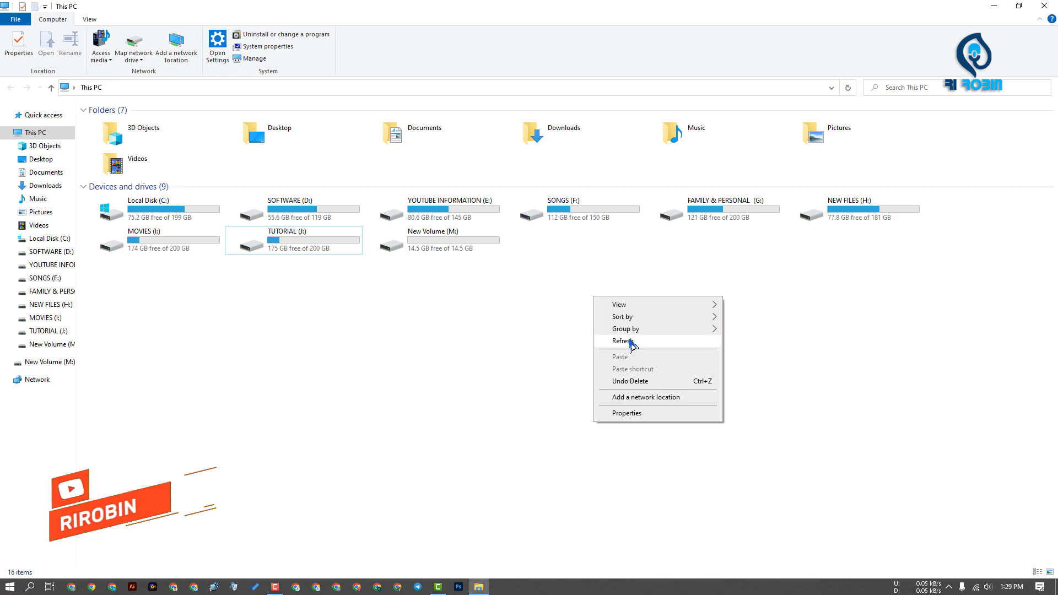
# Check the free space of New Volume (M:) in This PC, view the contents of SOFTWARE (D:) and return to This PC.
pyautogui.click(471, 247)
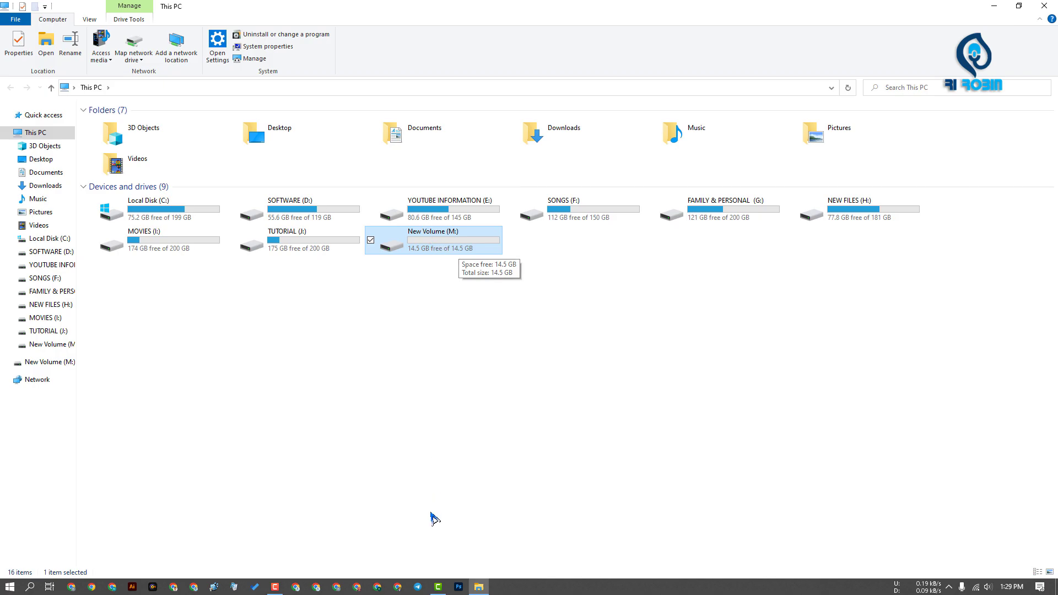
pyautogui.doubleClick(265, 205)
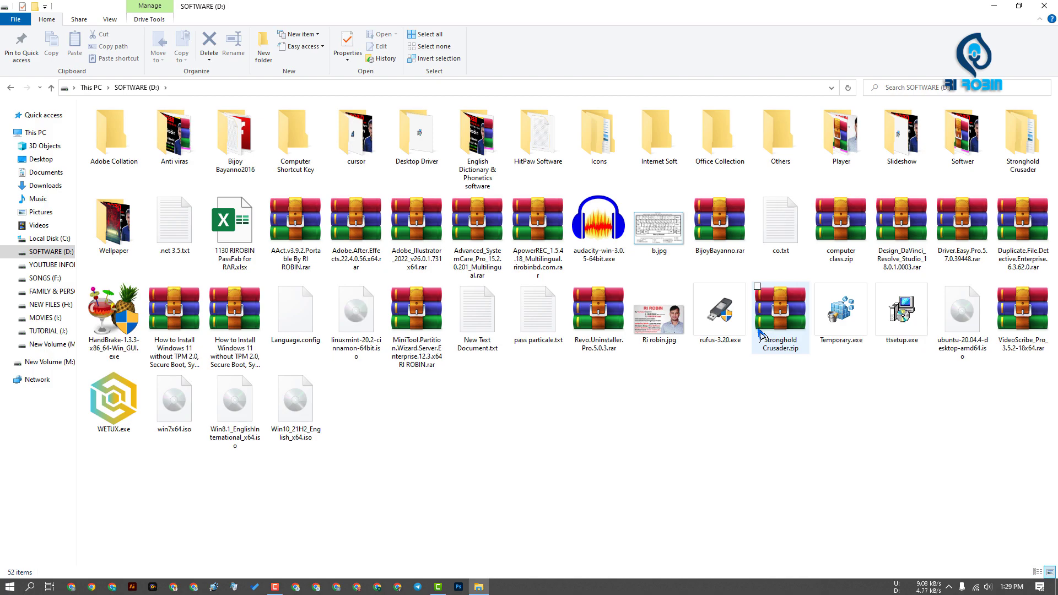
pyautogui.click(10, 88)
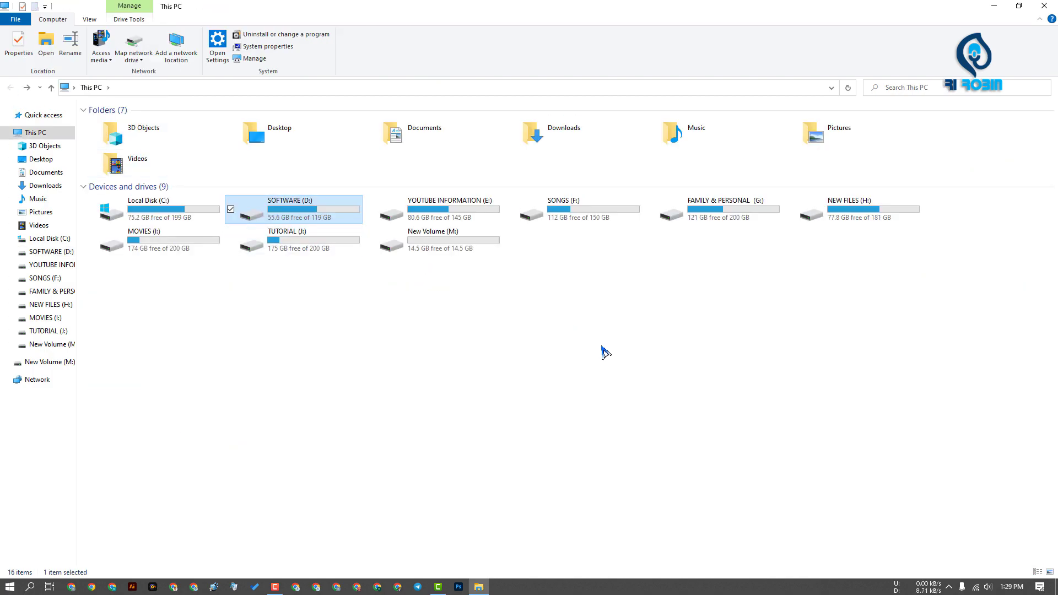